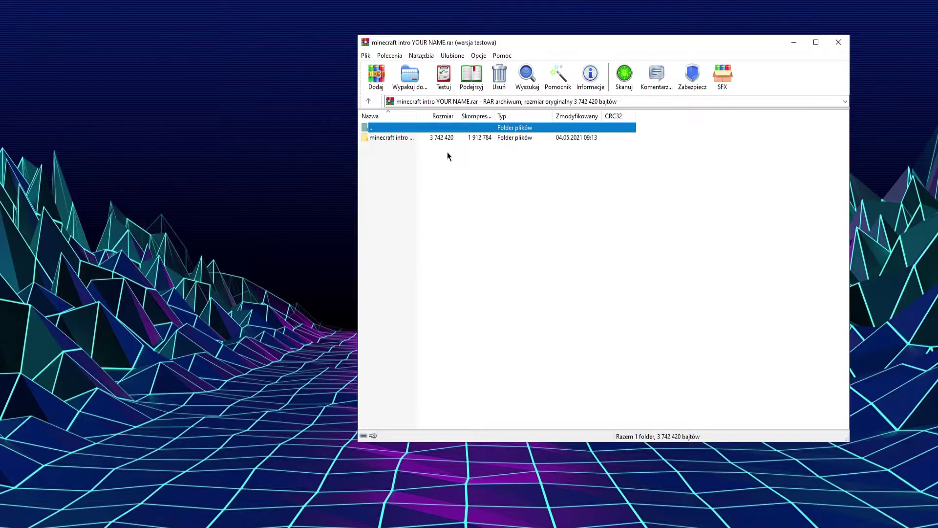
# Step: Extract the "minecraft intro YOUR NAME" folder from the archive to the desktop and close the archive
pyautogui.moveTo(494, 137); pyautogui.dragTo(334, 146)
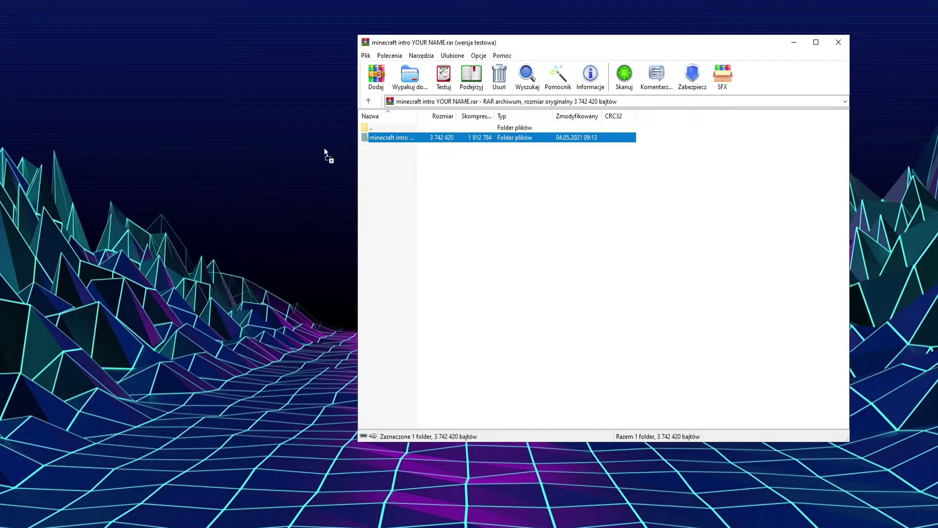
pyautogui.moveTo(205, 144); pyautogui.dragTo(206, 147)
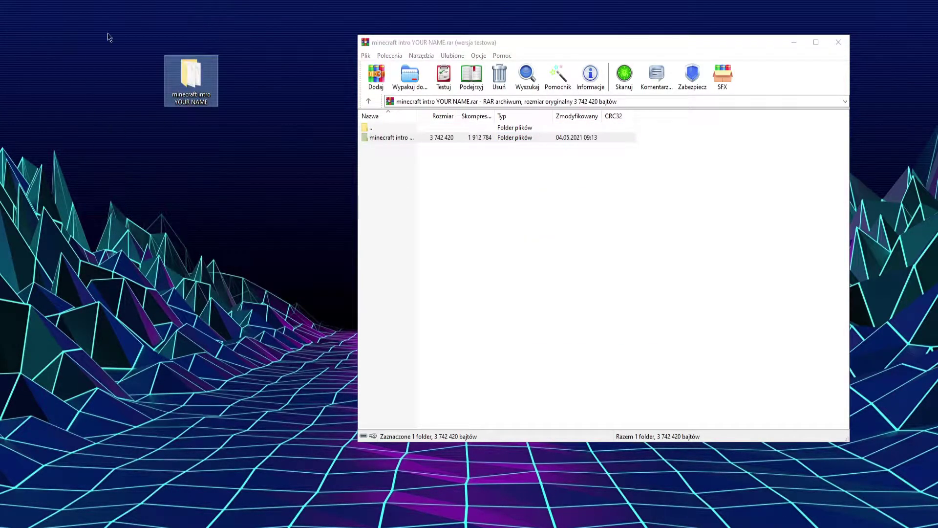
pyautogui.click(845, 45)
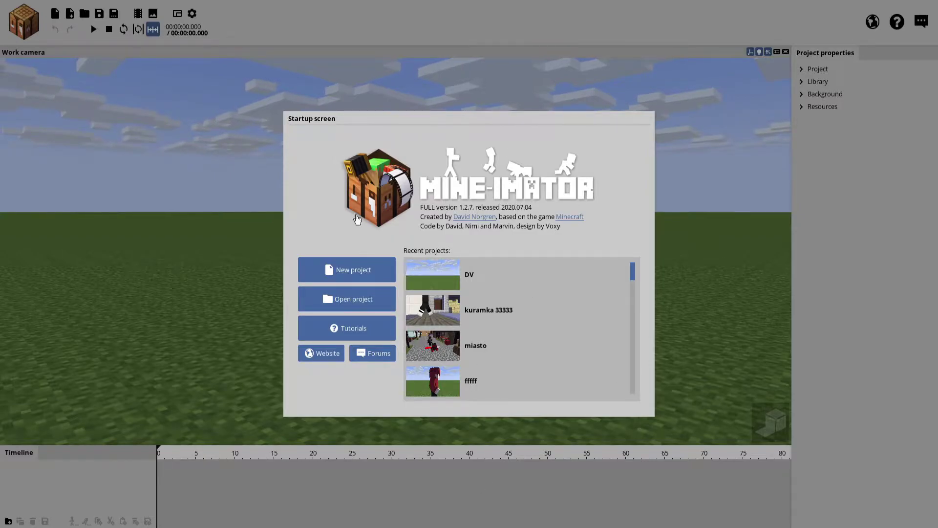
# Step: In Mine-imator, open the project "minecraft intro YOUR NAME 1q2.miproject" from the "minecraft intro YOUR NAME" folder on the desktop
pyautogui.click(357, 303)
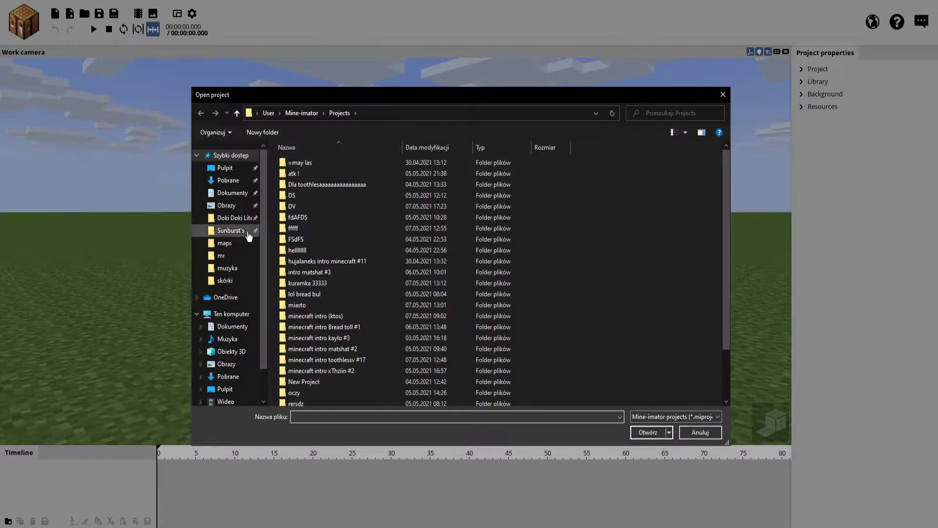
pyautogui.click(230, 230)
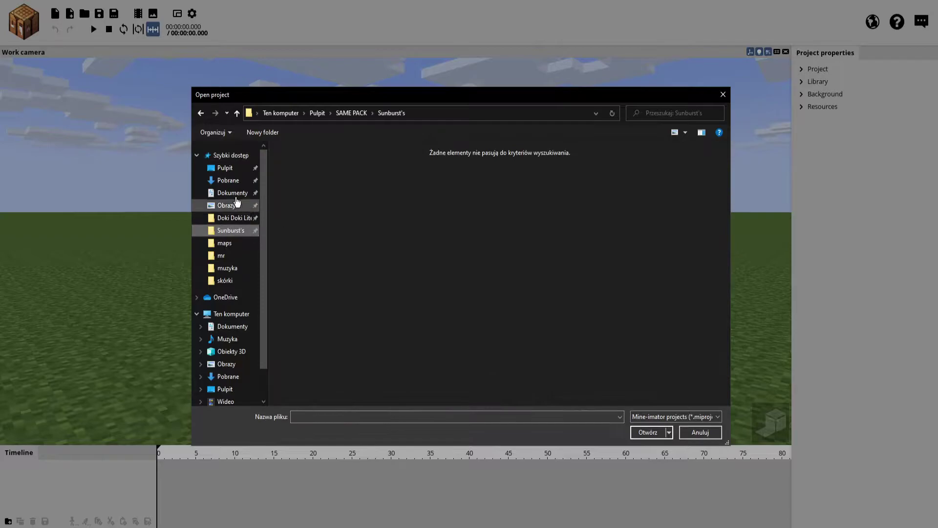
pyautogui.click(225, 168)
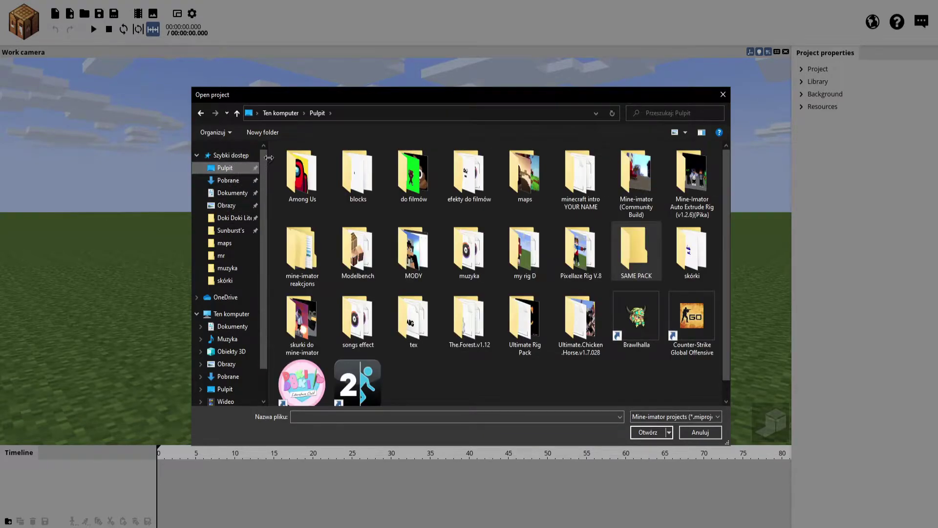
pyautogui.scroll(-1, 469, 249)
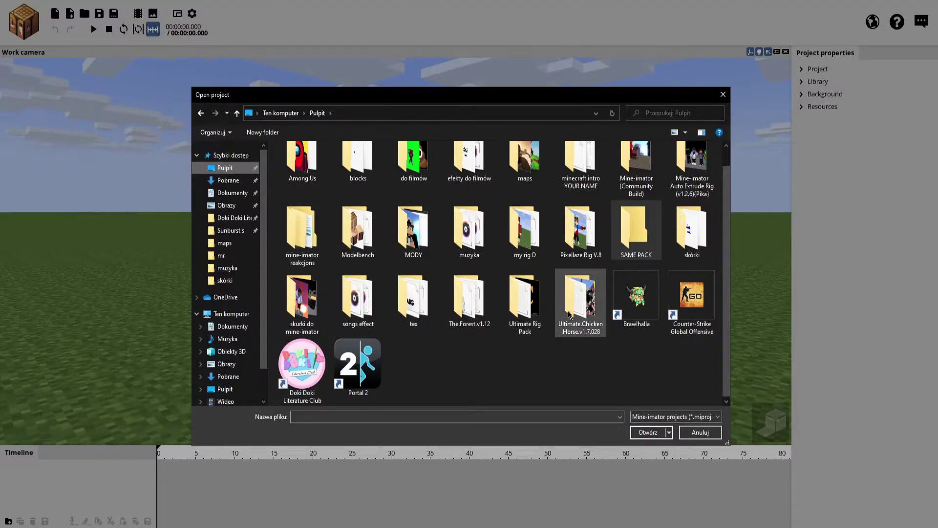
pyautogui.scroll(1, 664, 330)
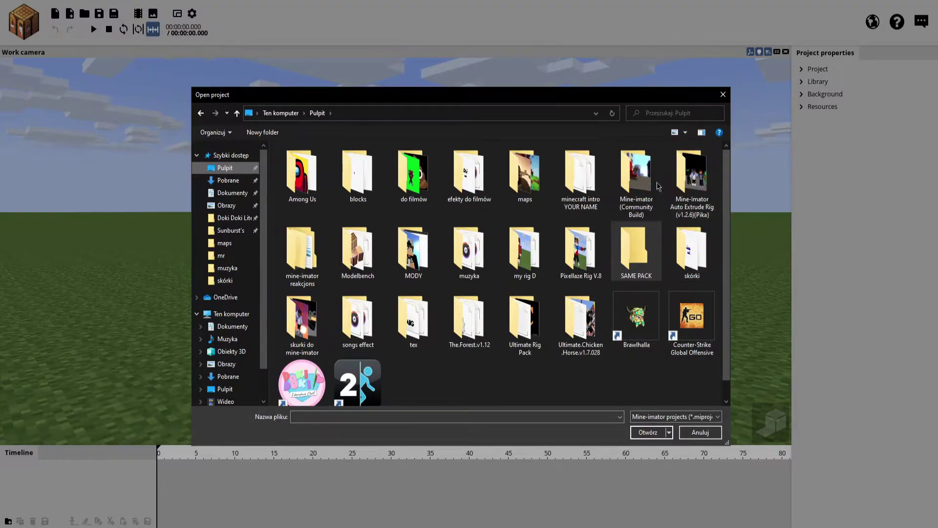
pyautogui.doubleClick(564, 176)
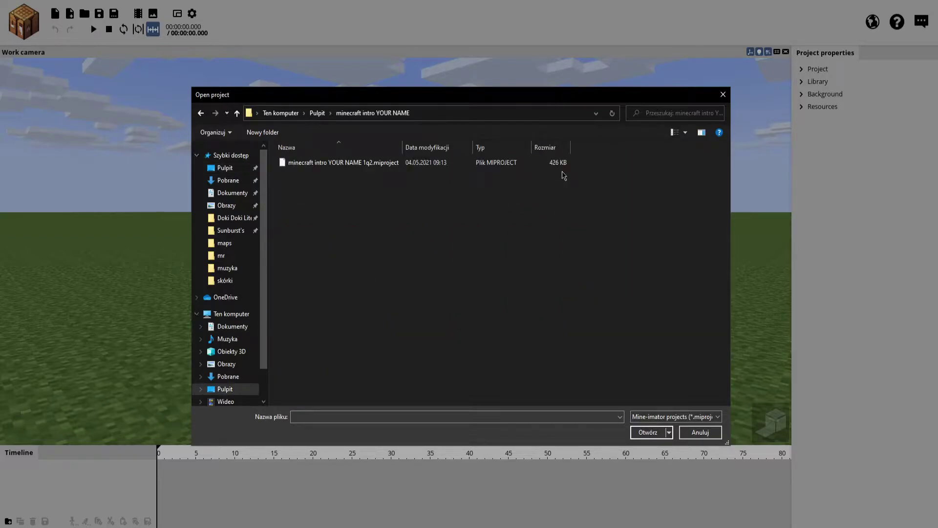
pyautogui.doubleClick(356, 162)
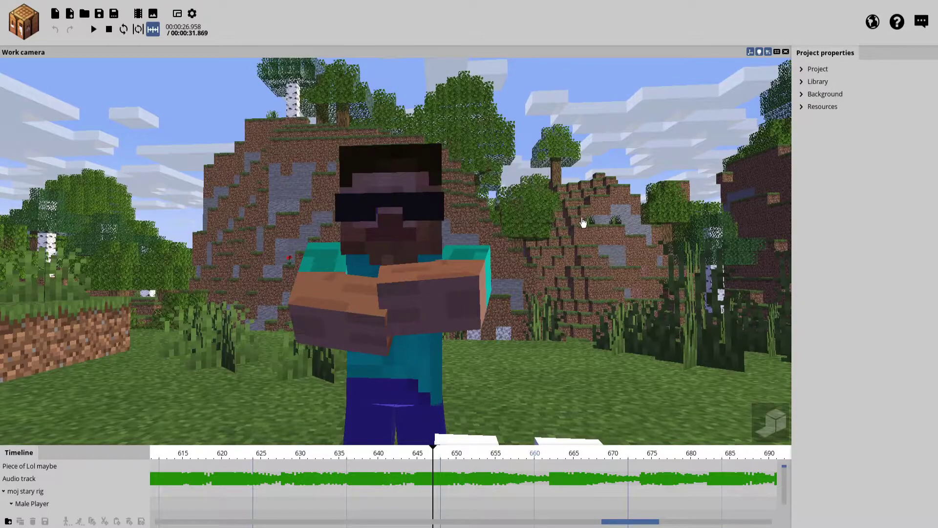
# Step: Look around the intro scene with the work camera and briefly play the animation from frame 0
pyautogui.click(604, 157)
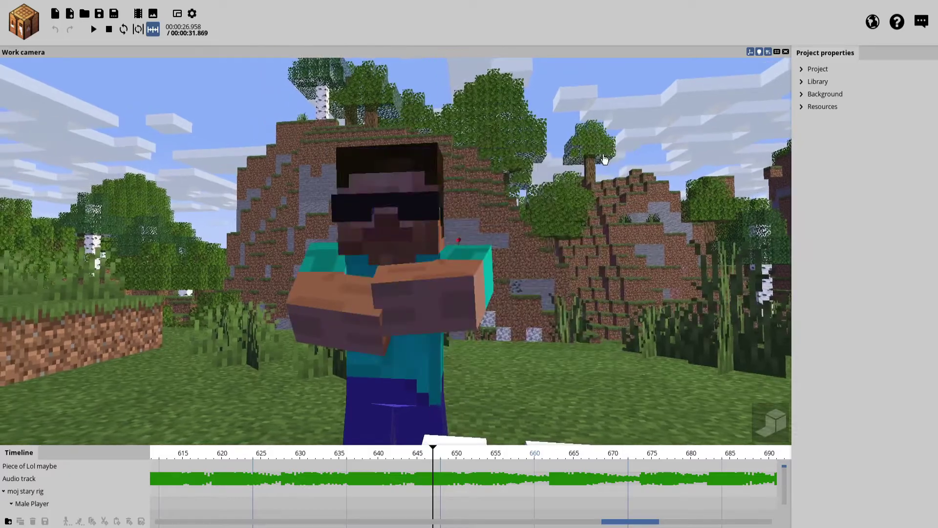
pyautogui.scroll(-8, 605, 158)
pyautogui.moveTo(676, 65); pyautogui.dragTo(594, 185)
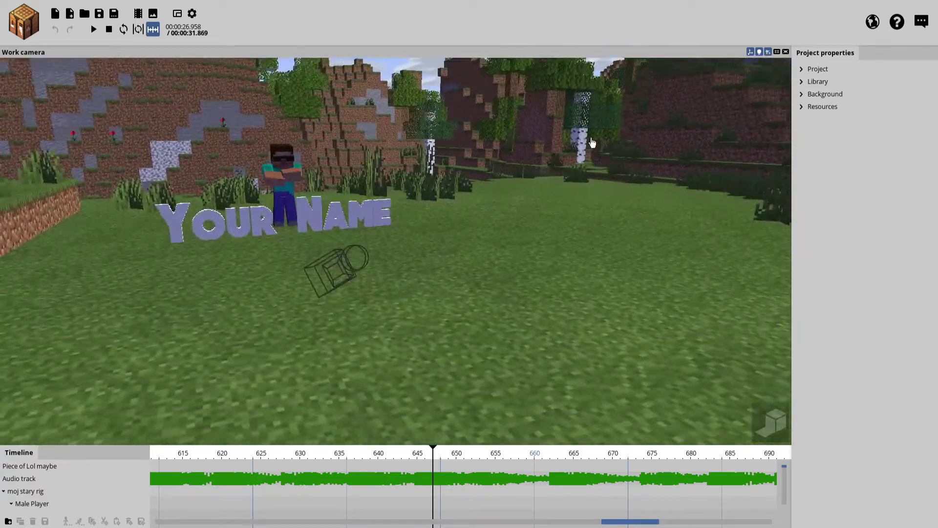
pyautogui.moveTo(584, 241); pyautogui.dragTo(579, 241, button='right')
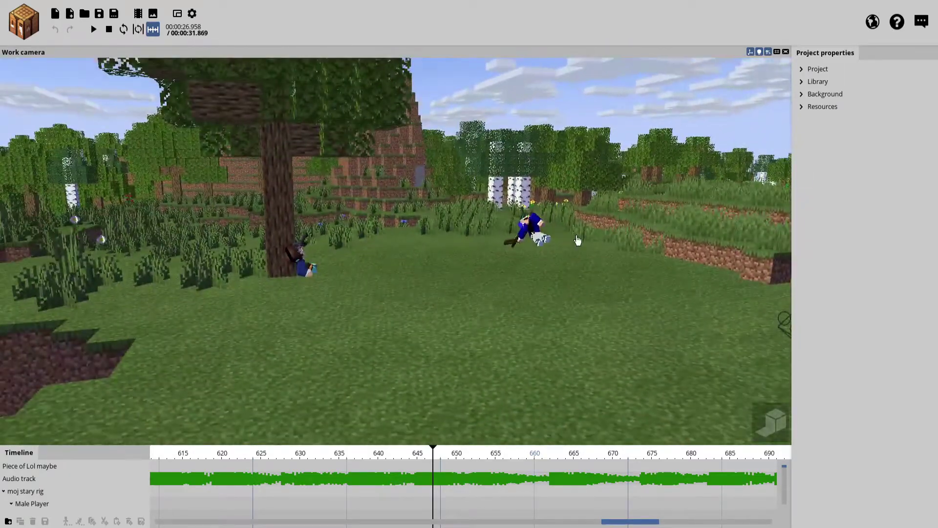
pyautogui.moveTo(606, 522); pyautogui.dragTo(116, 486)
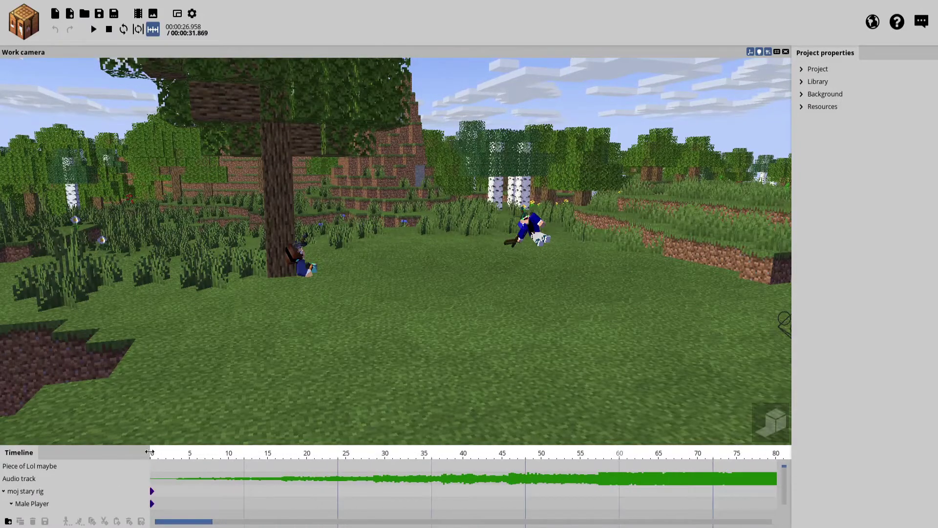
pyautogui.moveTo(171, 455); pyautogui.dragTo(151, 457)
pyautogui.press('space')
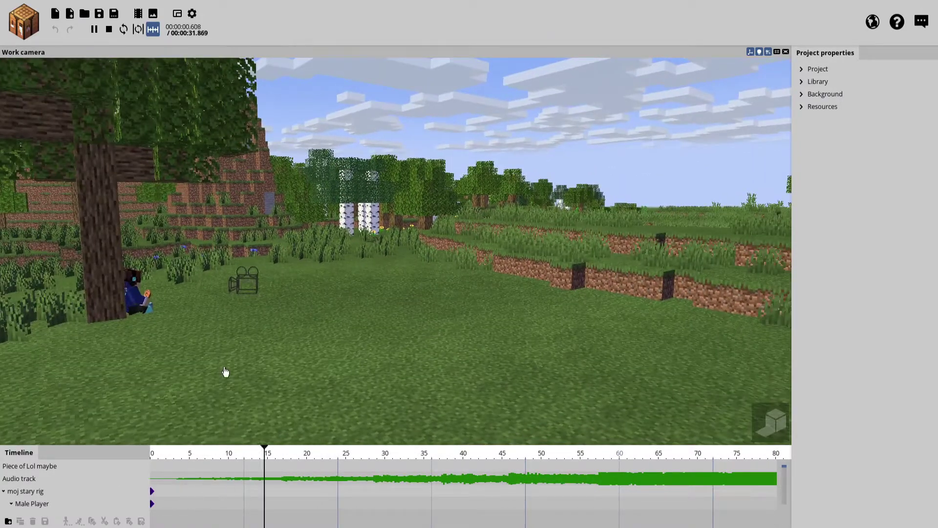
pyautogui.press('space')
# Step: Preview the intro through the active camera in an enlarged second view, stop playback and close that view
pyautogui.click(178, 14)
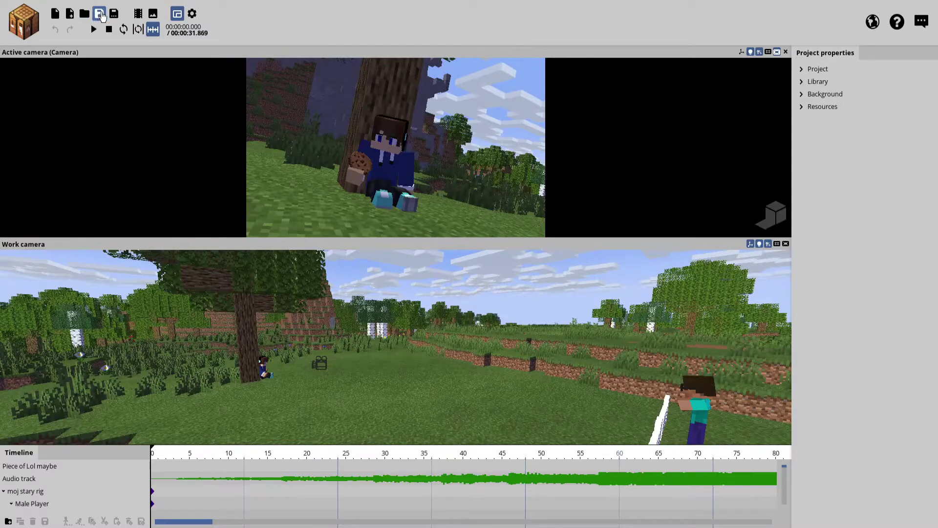
pyautogui.moveTo(334, 243); pyautogui.dragTo(335, 386)
pyautogui.press('space')
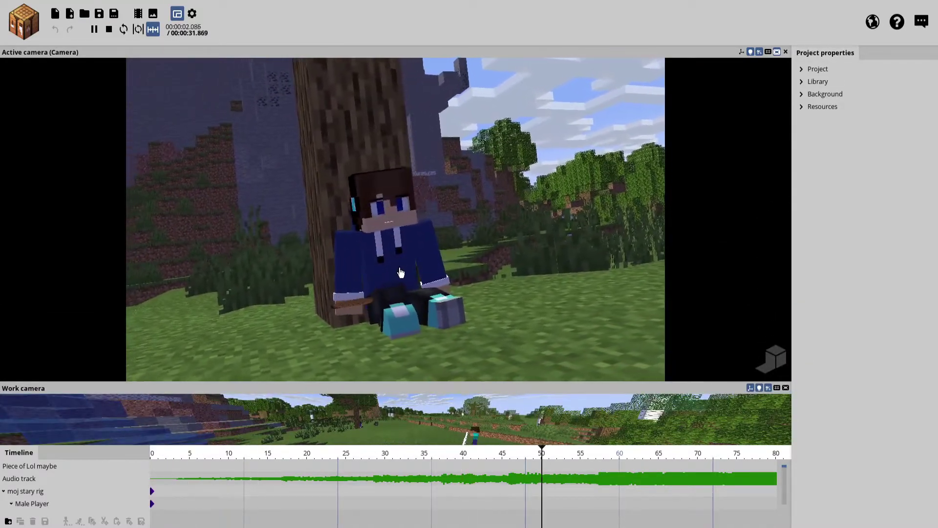
pyautogui.press('space')
pyautogui.moveTo(532, 383); pyautogui.dragTo(531, 126)
pyautogui.click(786, 52)
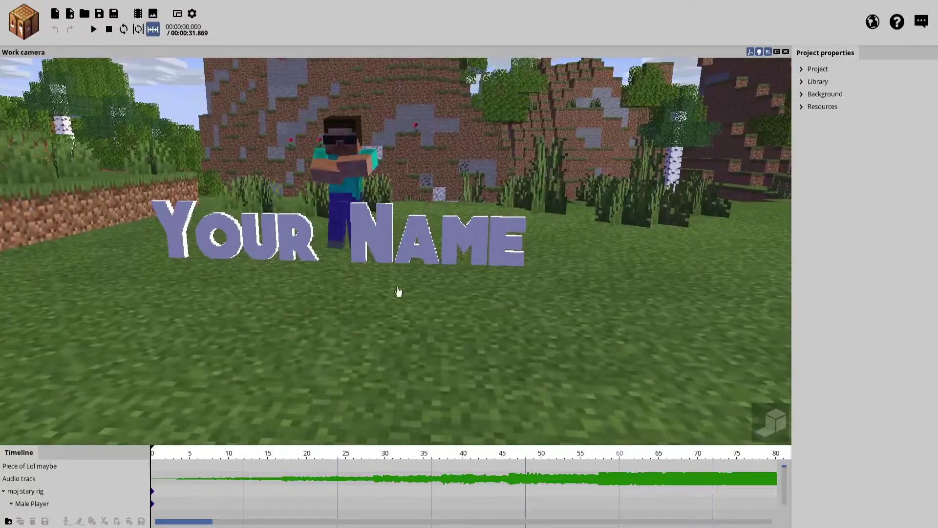
# Step: Replace the 3D text "Your Name" with "Colowsky" and save the project
pyautogui.click(391, 248)
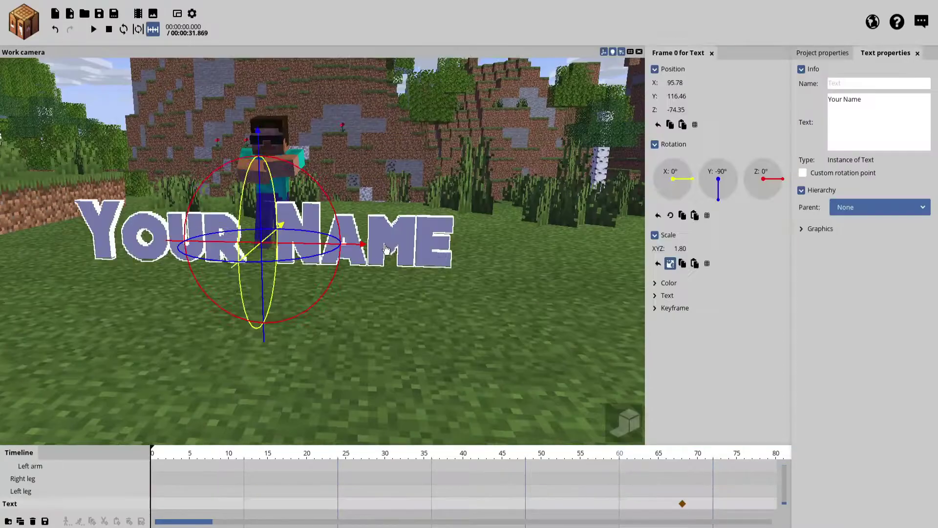
pyautogui.click(872, 100)
pyautogui.press('BackSpace')
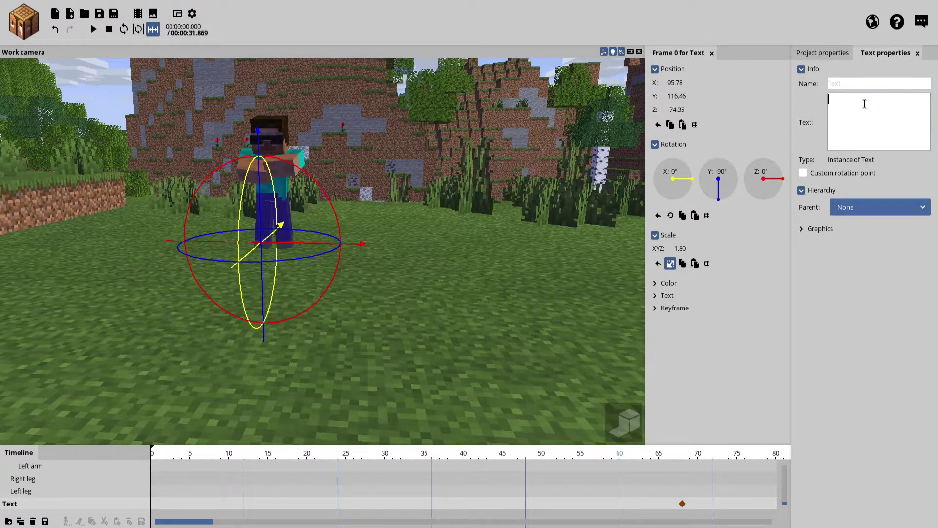
pyautogui.write('Colows')
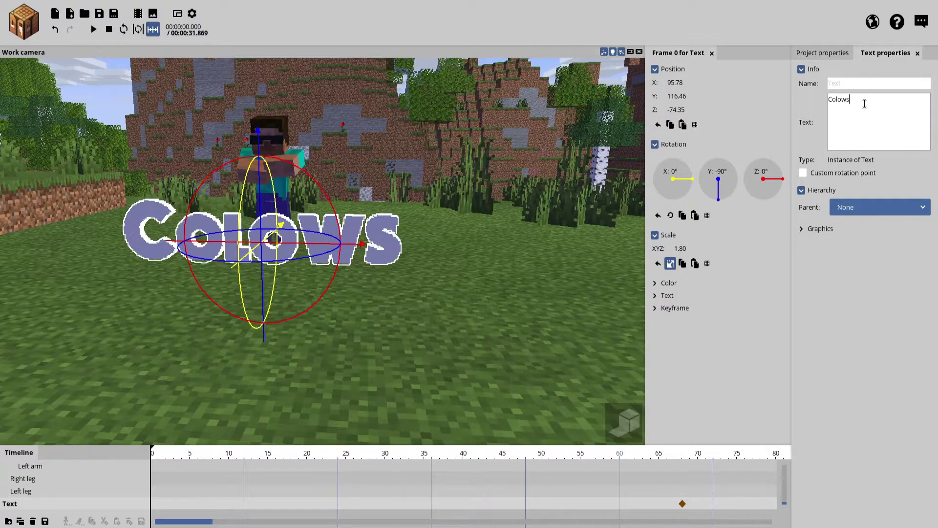
pyautogui.write('ky')
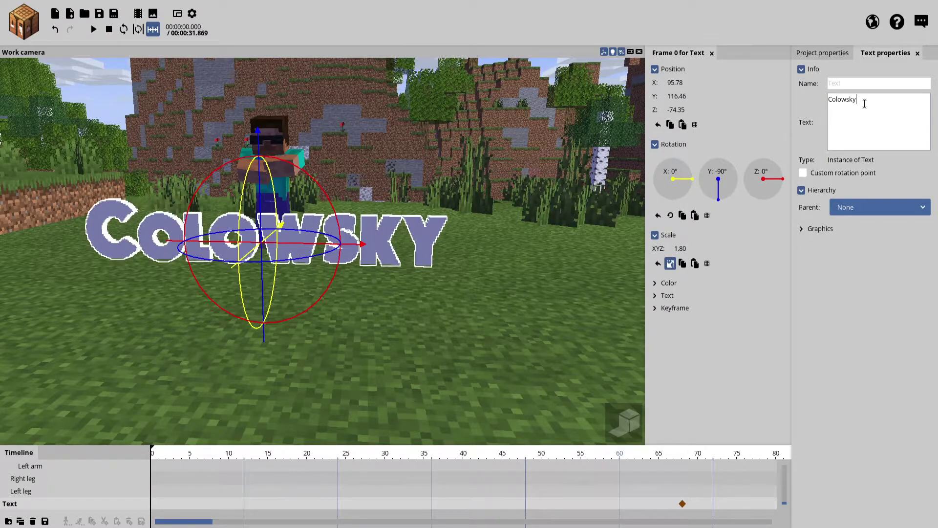
pyautogui.click(466, 223)
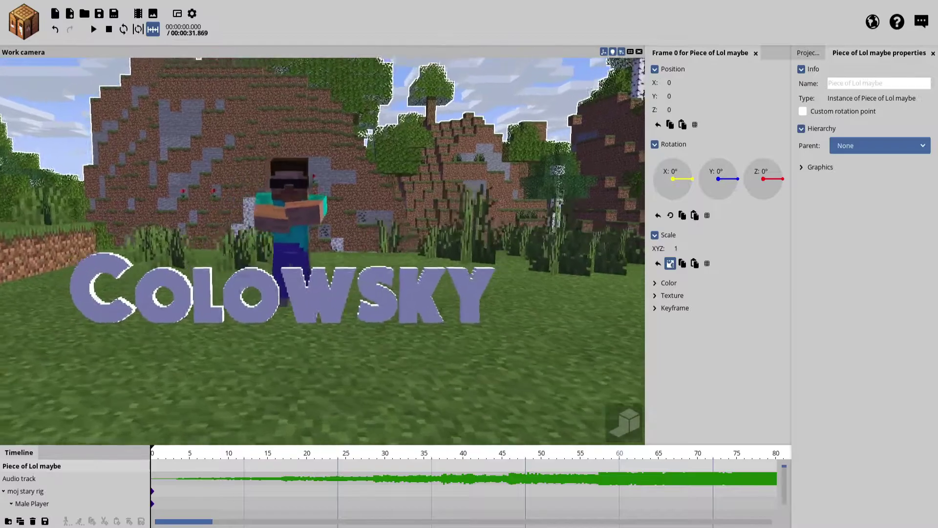
pyautogui.click(101, 14)
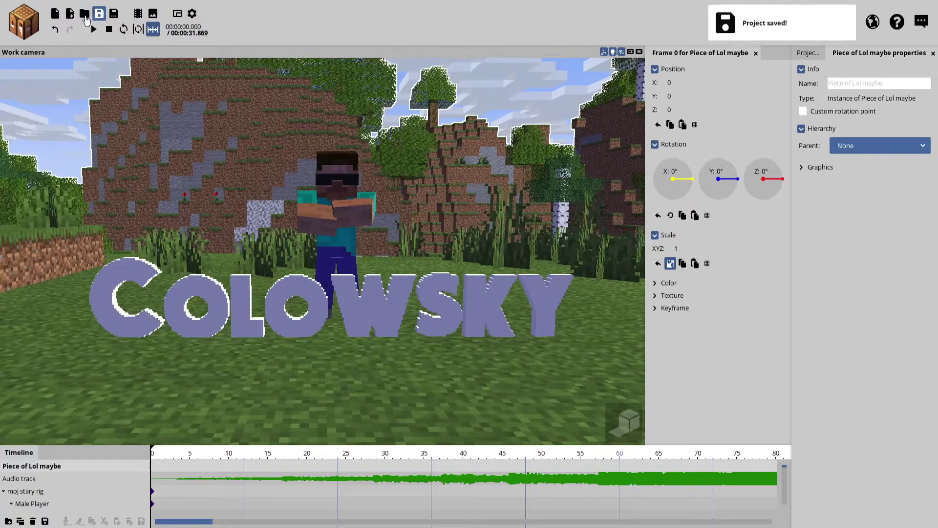
# Step: Download the skin of Minecraft user "Colowsky" for a Human character and close the creation options without creating the character
pyautogui.click(20, 22)
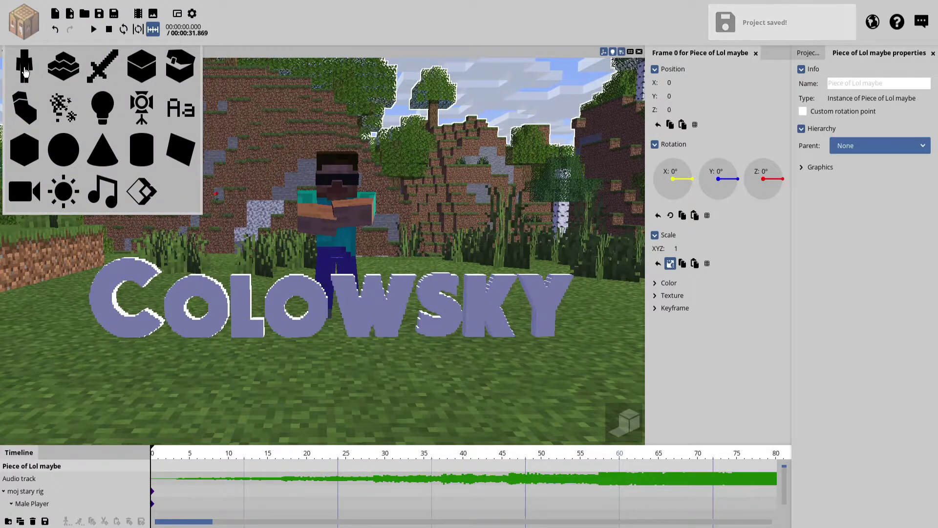
pyautogui.click(23, 61)
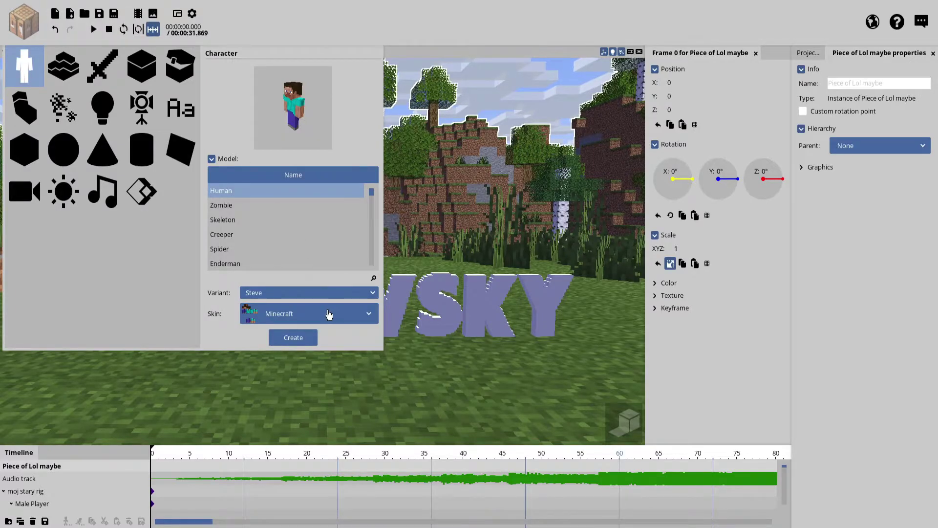
pyautogui.click(329, 314)
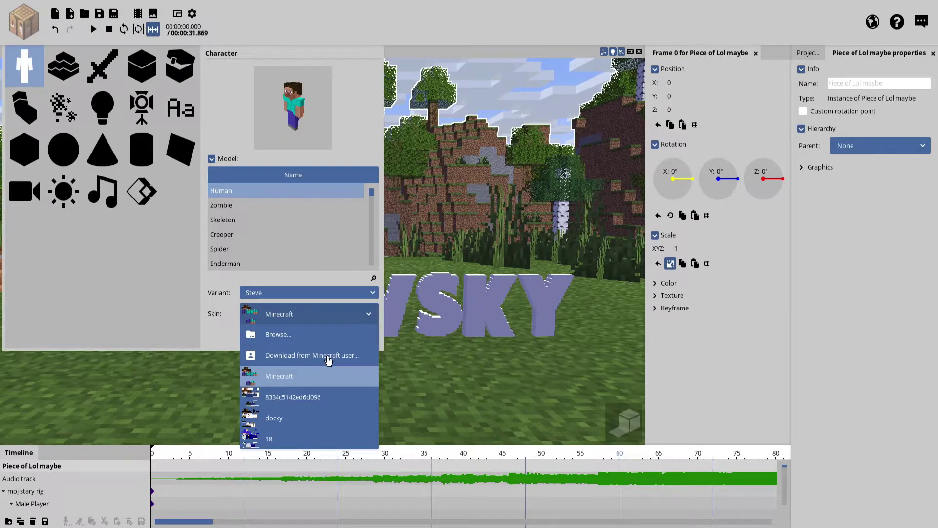
pyautogui.click(329, 360)
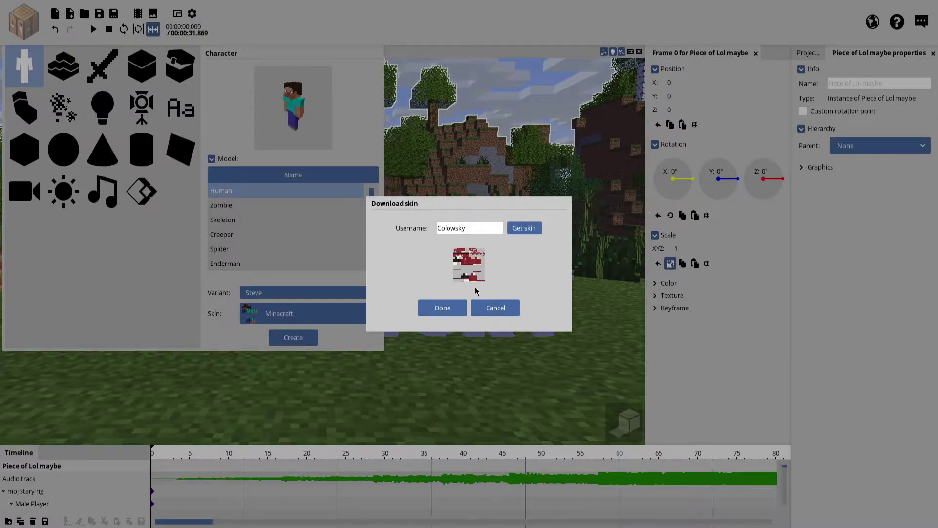
pyautogui.click(440, 308)
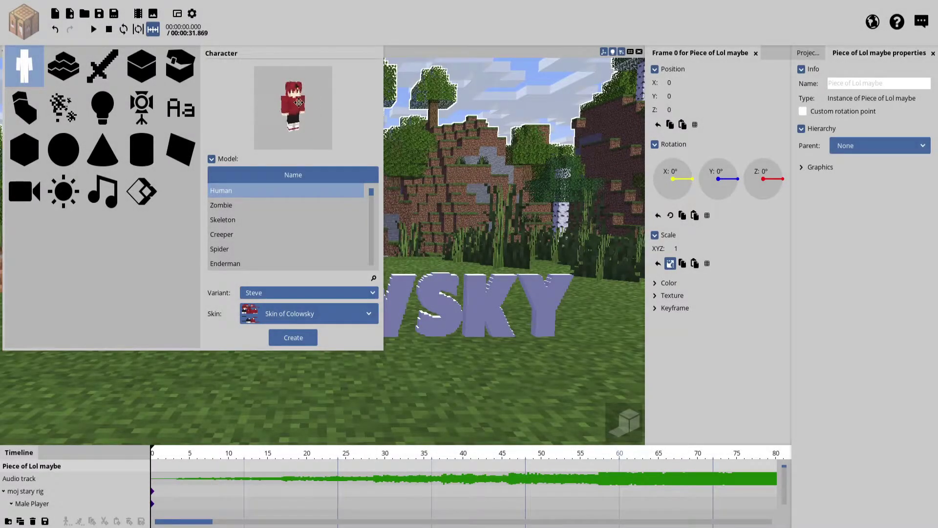
pyautogui.click(438, 139)
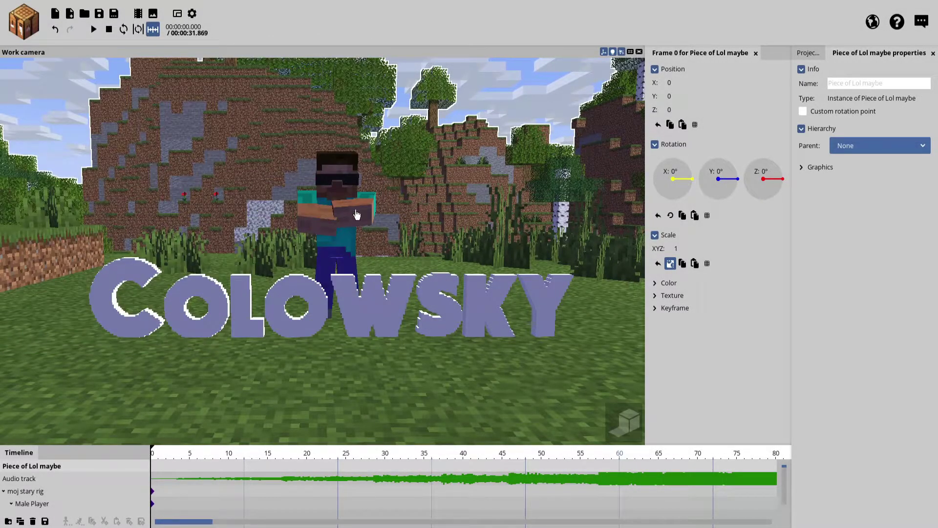
# Step: Set the Steve character's skin in the project library to Skin of Colowsky
pyautogui.click(320, 205)
pyautogui.click(457, 192)
pyautogui.click(354, 174)
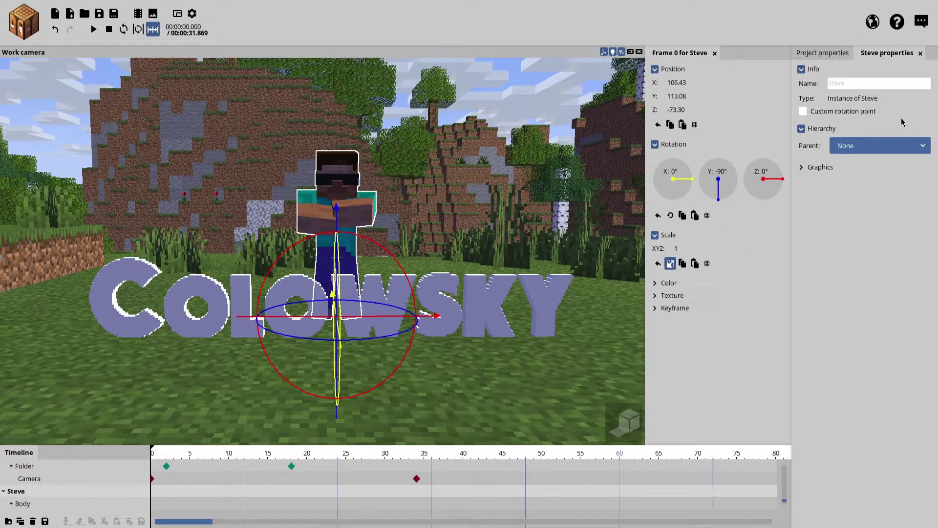
pyautogui.click(823, 53)
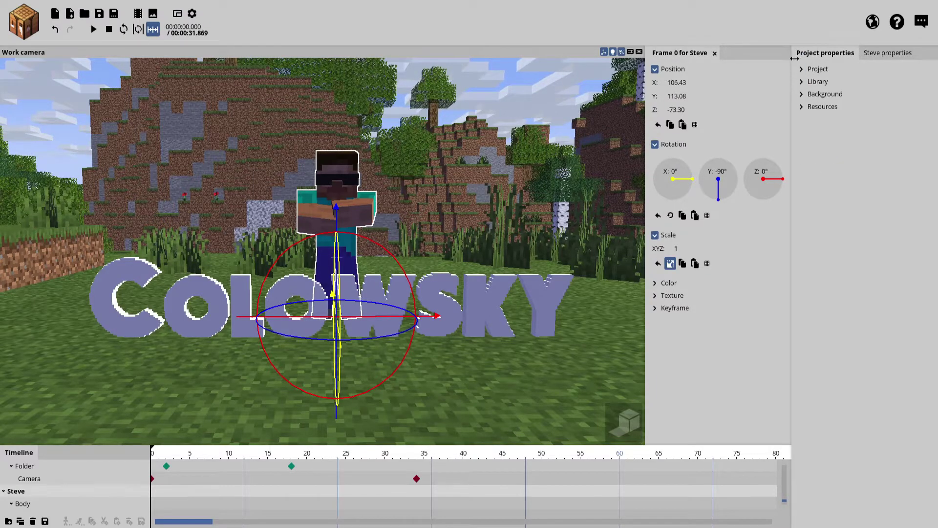
pyautogui.click(821, 82)
pyautogui.moveTo(922, 206); pyautogui.dragTo(935, 243)
pyautogui.click(868, 246)
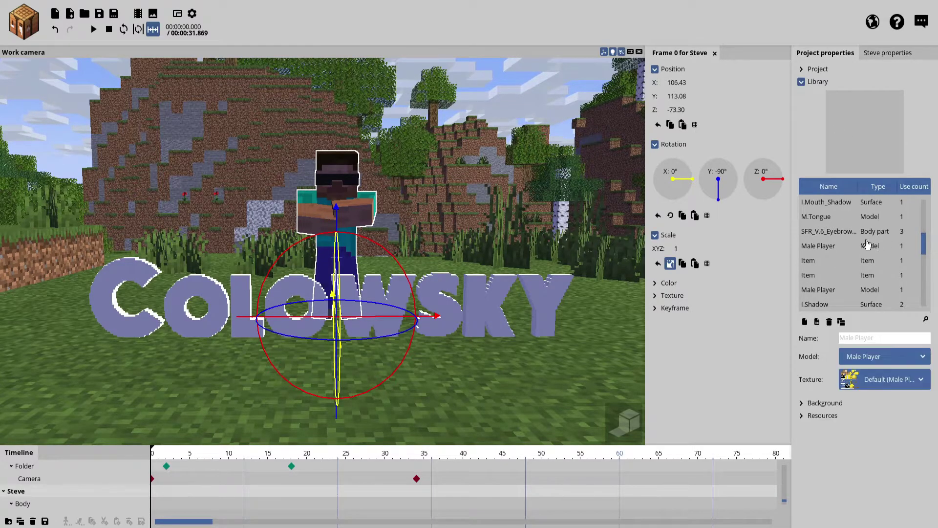
pyautogui.click(849, 276)
pyautogui.scroll(-2, 849, 277)
pyautogui.click(849, 278)
pyautogui.scroll(-3, 848, 281)
pyautogui.scroll(-3, 848, 285)
pyautogui.click(843, 278)
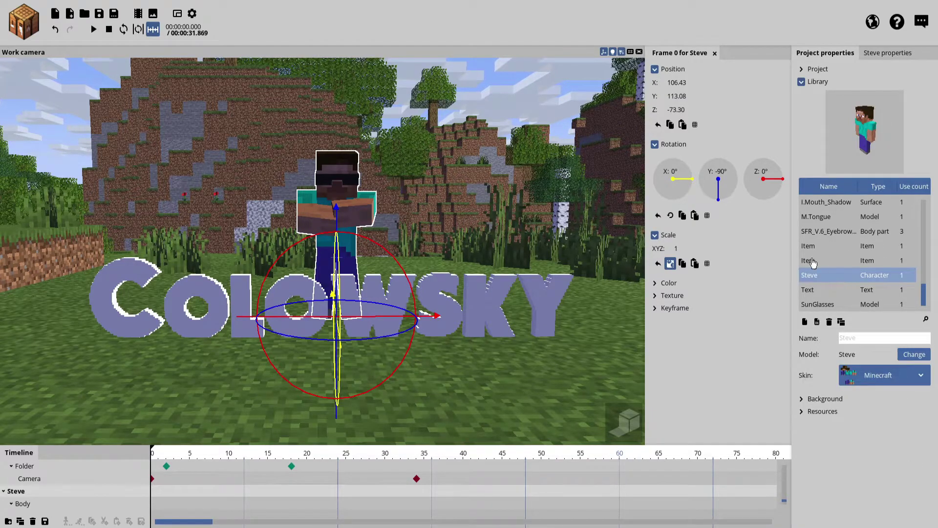
pyautogui.click(873, 377)
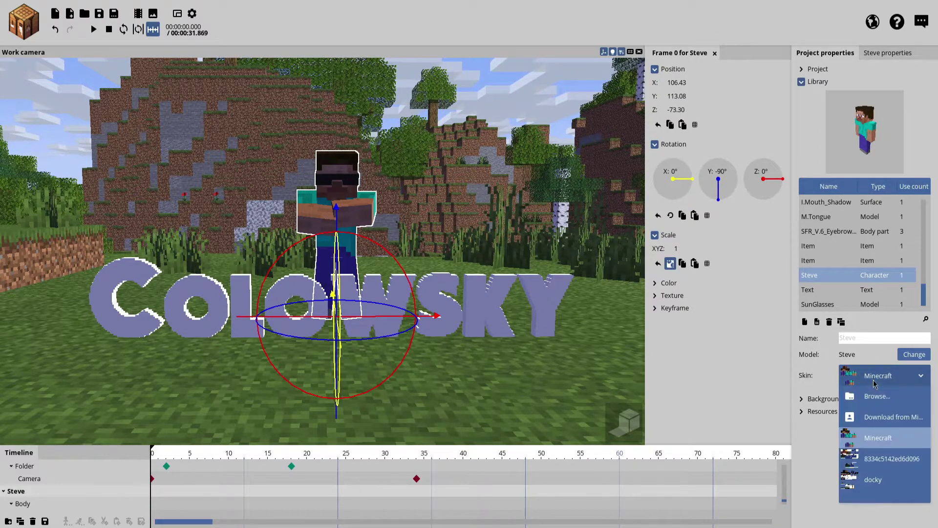
pyautogui.click(870, 506)
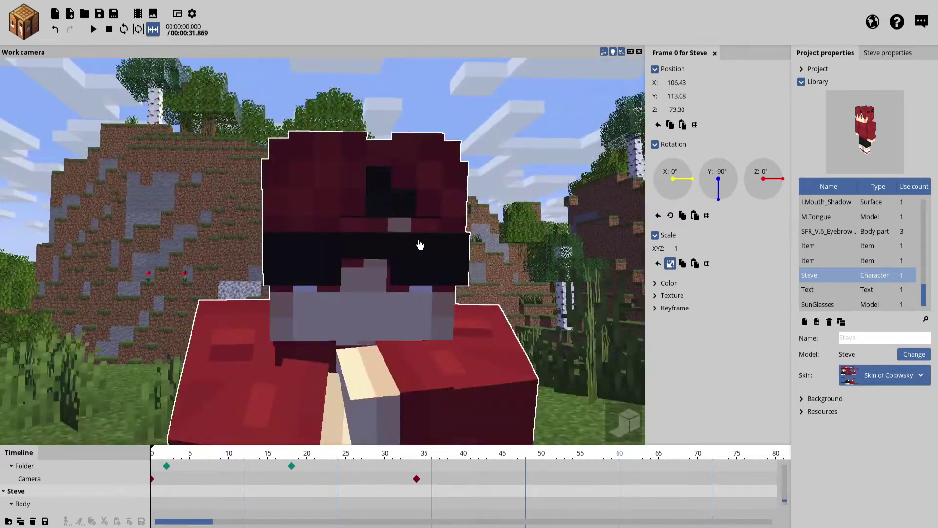
# Step: Select the sunglasses on the character's head, clear the selection, and save the project
pyautogui.click(419, 245)
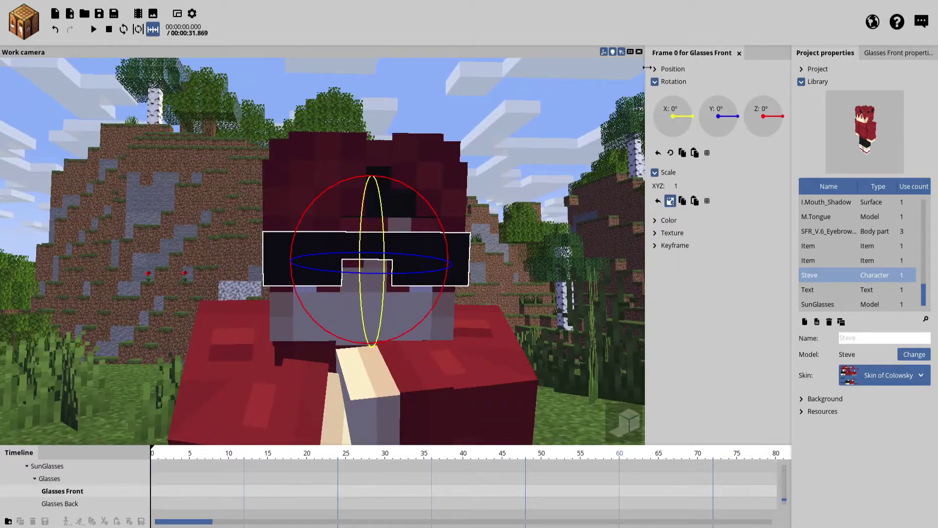
pyautogui.click(81, 478)
pyautogui.click(53, 466)
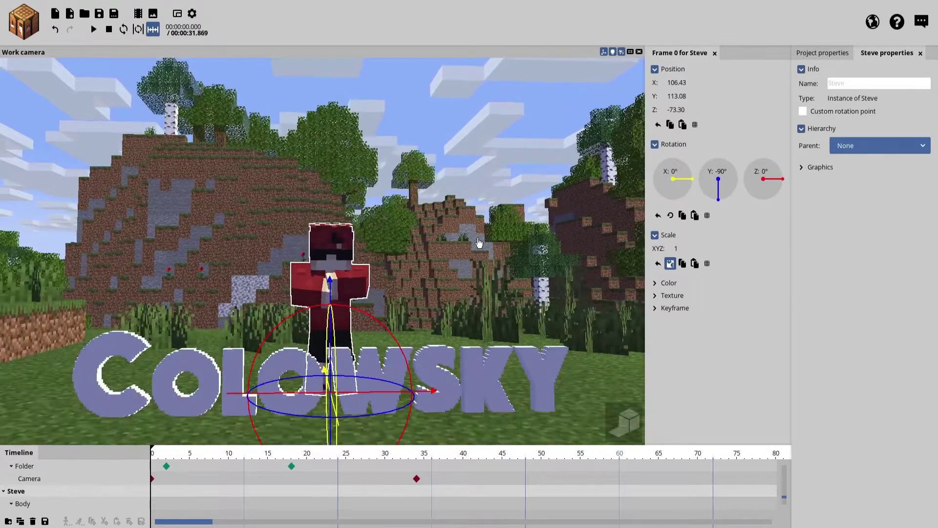
pyautogui.moveTo(431, 241); pyautogui.dragTo(404, 197, button='right')
pyautogui.click(405, 197)
pyautogui.click(100, 14)
# Step: Load the skin Regy_by_Whiterr from the skórki > rig regy folder for a Human character and close the creation options without creating the character
pyautogui.moveTo(81, 88); pyautogui.dragTo(81, 88, button='right')
pyautogui.hotkey('ctrl', 'n')
pyautogui.click(23, 64)
pyautogui.hotkey('ctrl', 'n')
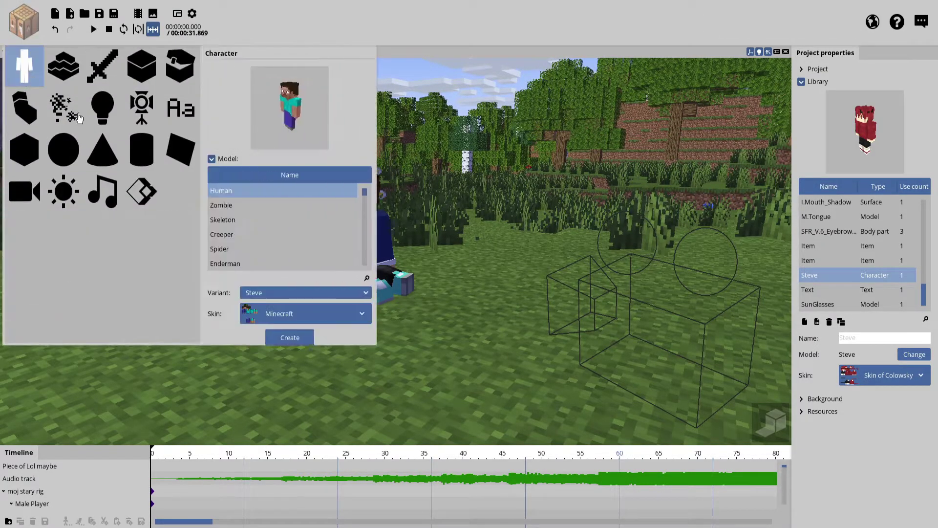
pyautogui.click(309, 314)
pyautogui.click(309, 336)
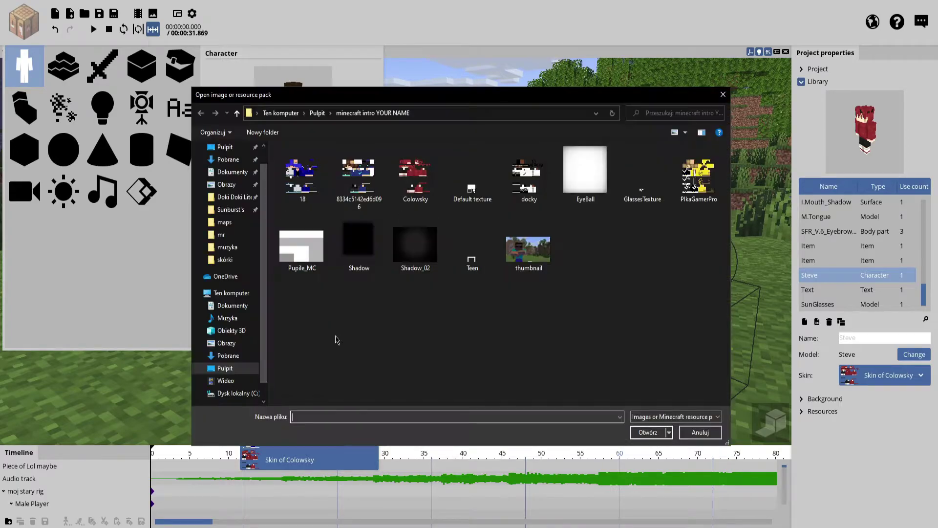
pyautogui.click(225, 356)
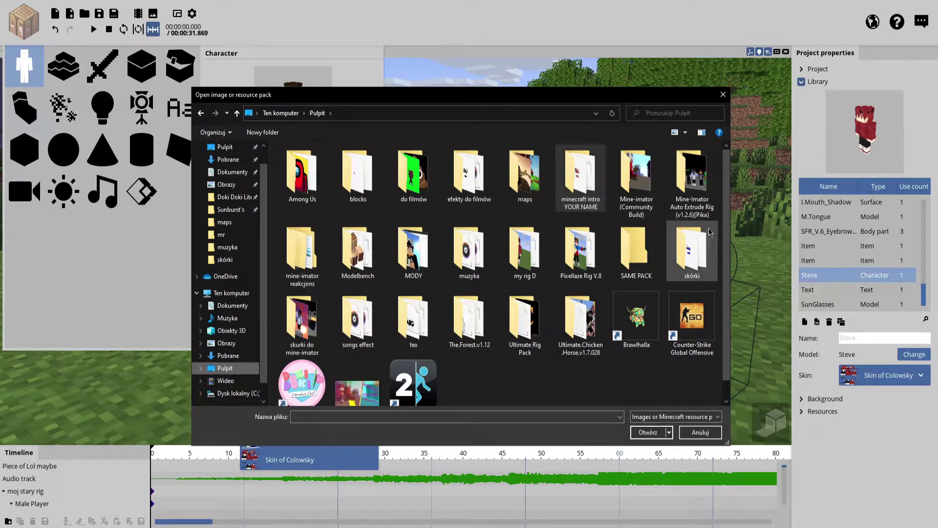
pyautogui.doubleClick(692, 251)
pyautogui.scroll(-5, 587, 303)
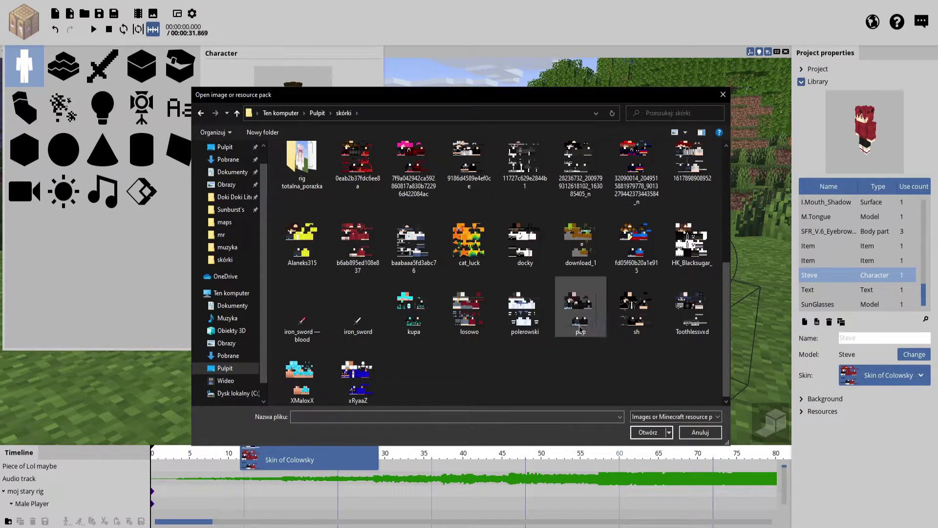
pyautogui.scroll(5, 521, 301)
pyautogui.doubleClick(635, 247)
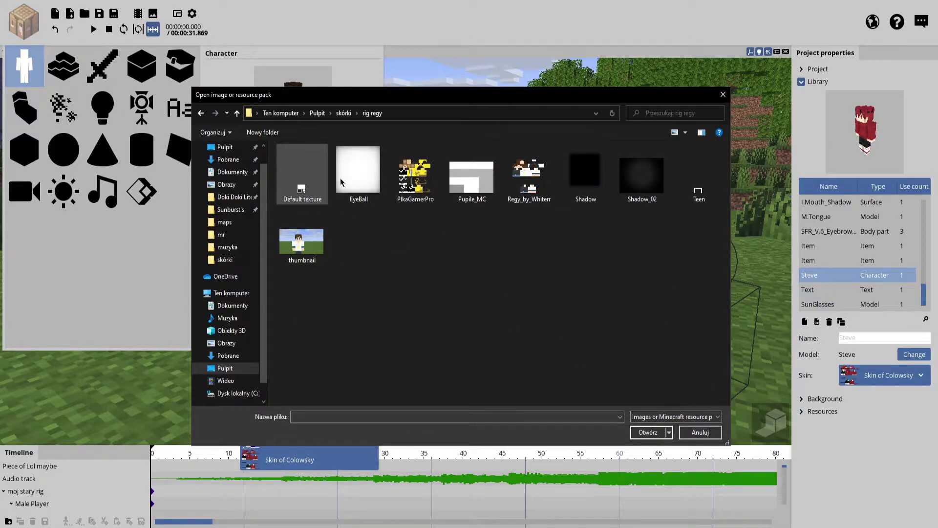
pyautogui.doubleClick(531, 175)
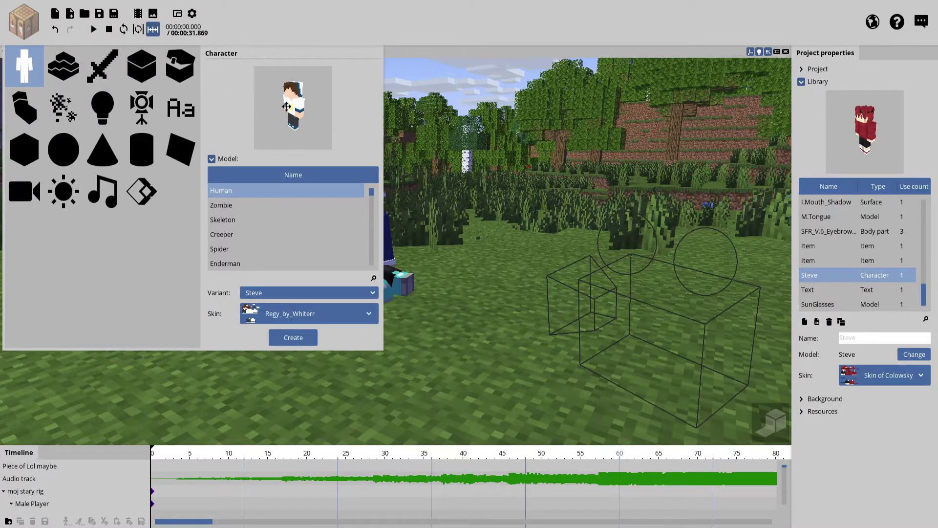
pyautogui.click(532, 244)
# Step: Change the texture of the Male Player in the moj stary rig folder to Regy_by_Whiterr and clear the selection
pyautogui.click(406, 234)
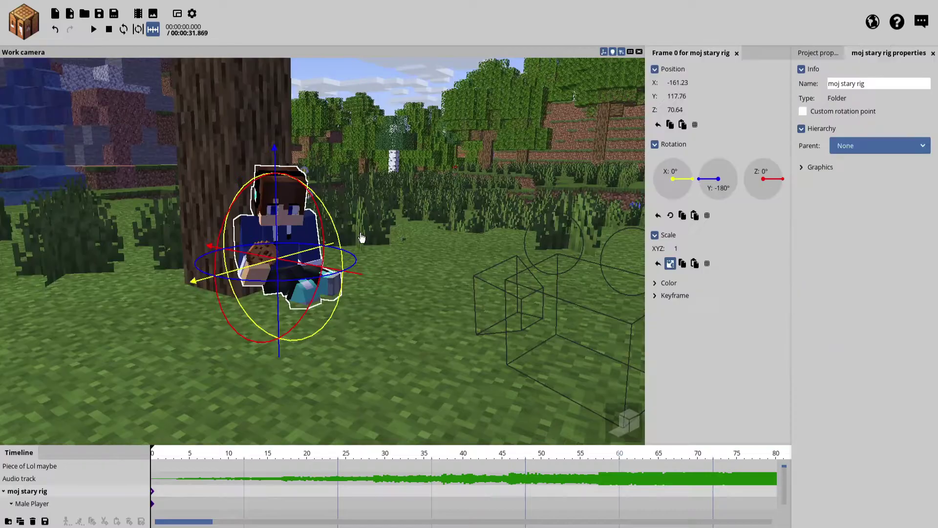
pyautogui.click(32, 503)
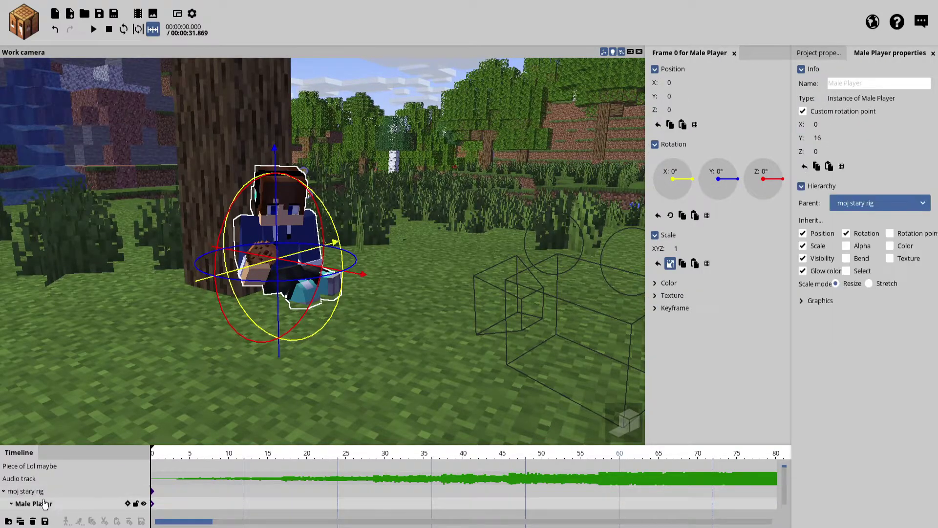
pyautogui.click(673, 296)
pyautogui.click(724, 316)
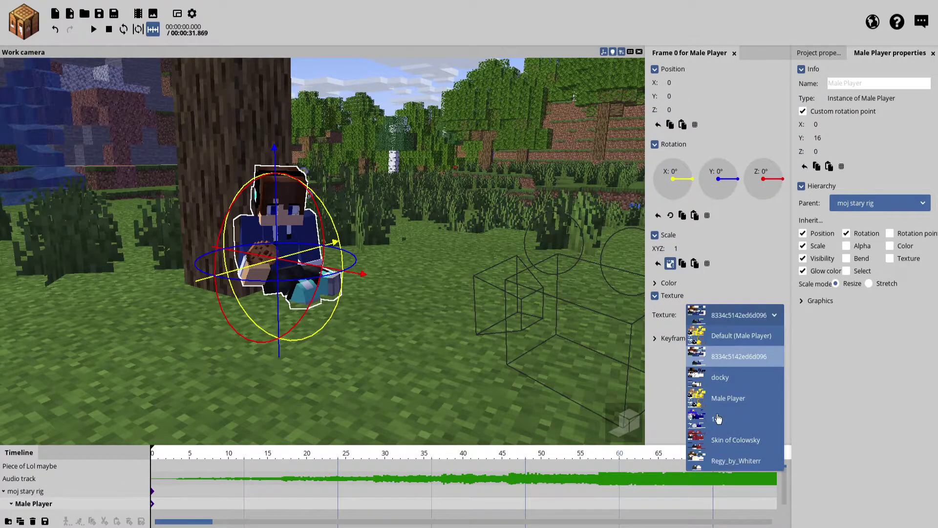
pyautogui.click(714, 464)
pyautogui.click(419, 394)
# Step: Briefly play the animation, stop it back at frame 0, and save the project
pyautogui.press('space')
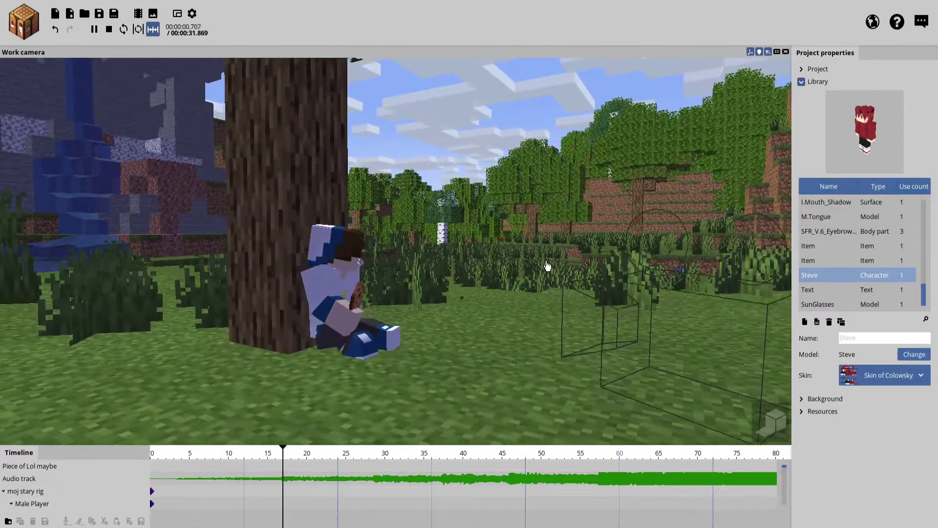
pyautogui.hotkey('shift', 'space')
pyautogui.moveTo(544, 266); pyautogui.dragTo(544, 266, button='right')
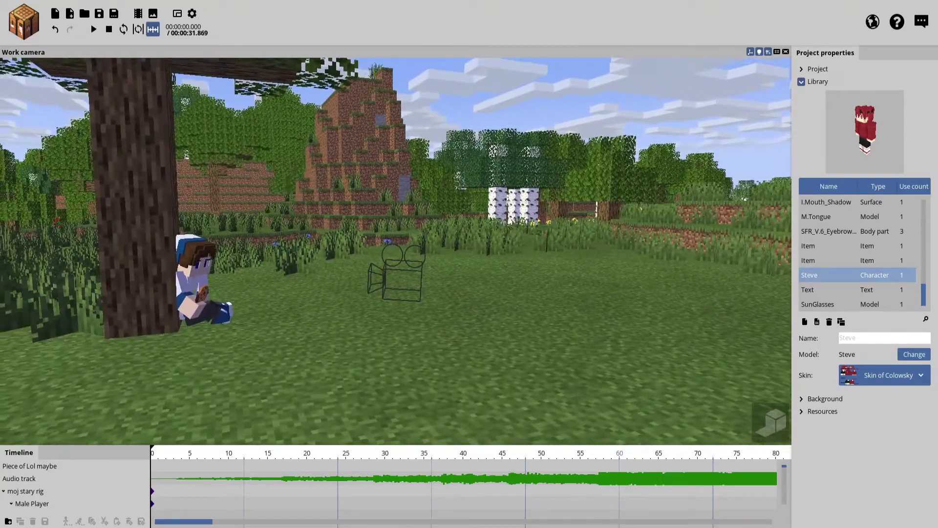
pyautogui.click(100, 14)
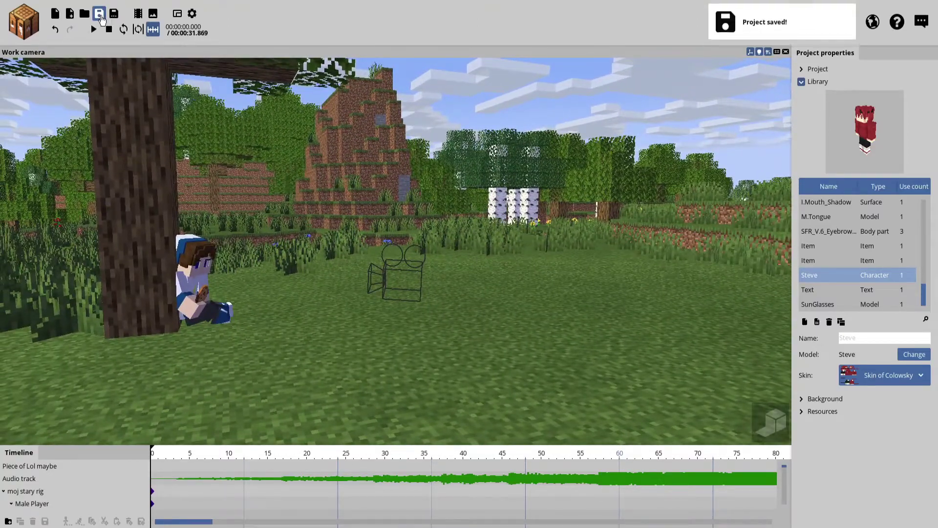
# Step: Configure the movie export as MP4 with FHD 1080p (1920x1080) size, Best video quality and a framerate of 60
pyautogui.click(138, 14)
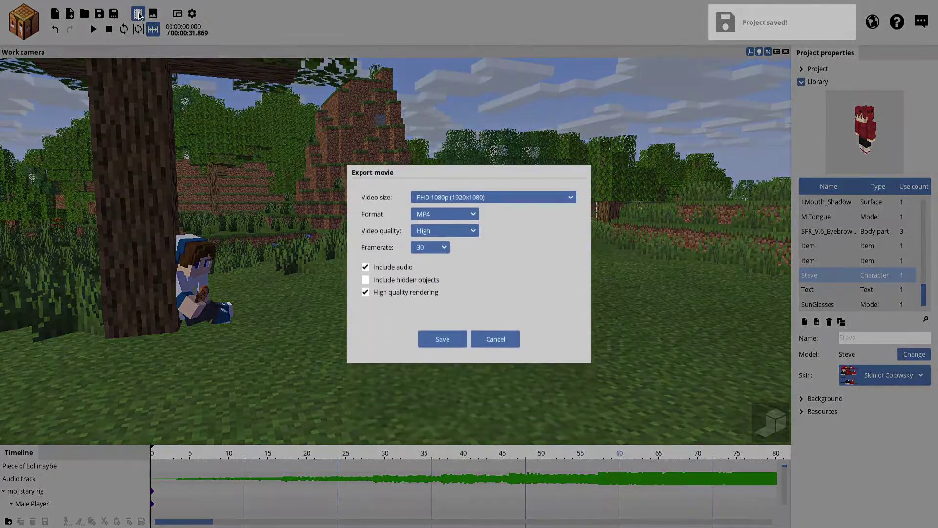
pyautogui.click(425, 248)
pyautogui.click(431, 285)
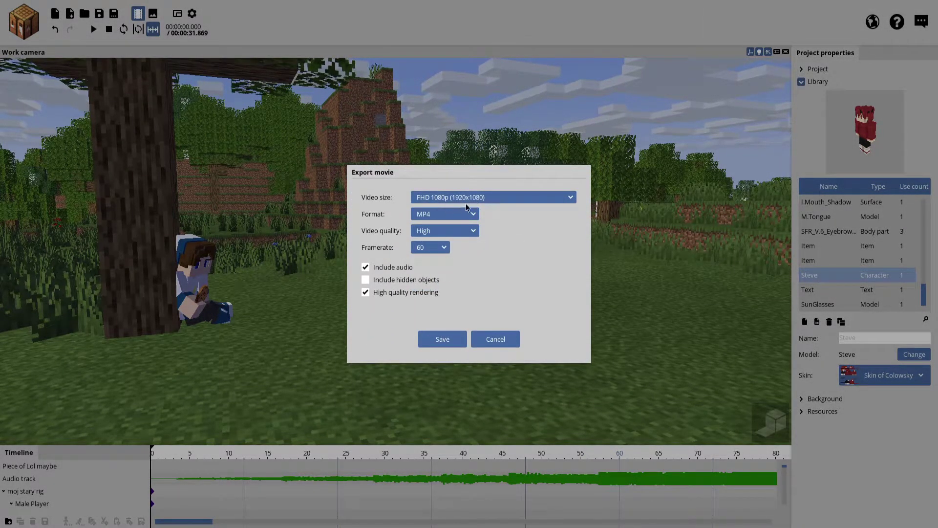
pyautogui.click(432, 233)
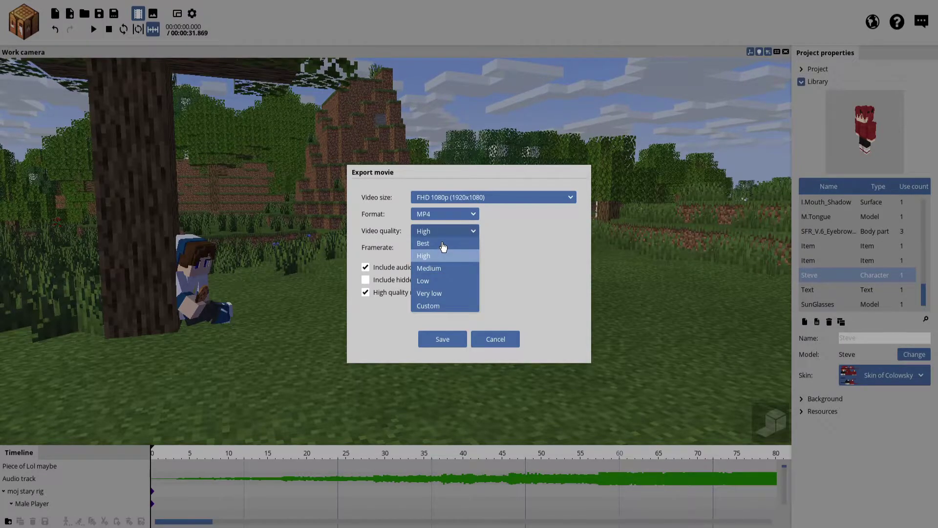
pyautogui.click(424, 243)
pyautogui.click(489, 197)
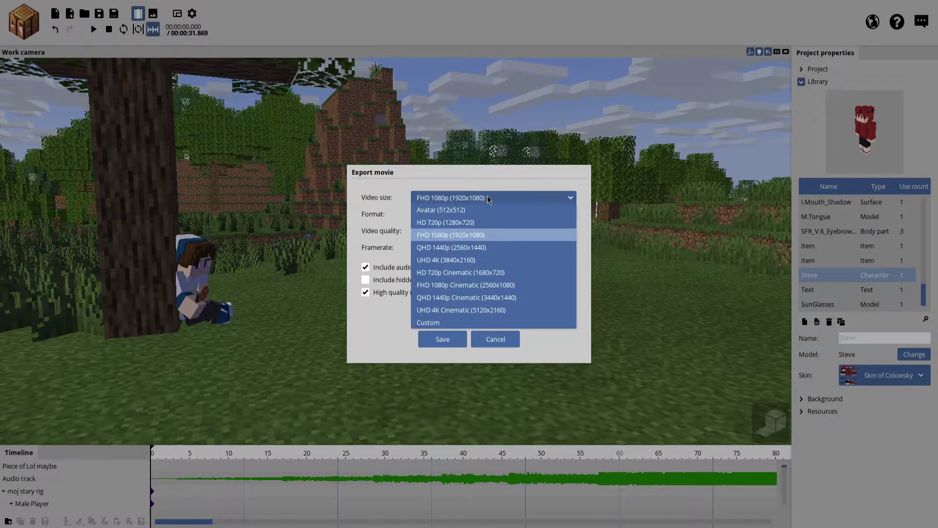
pyautogui.click(446, 238)
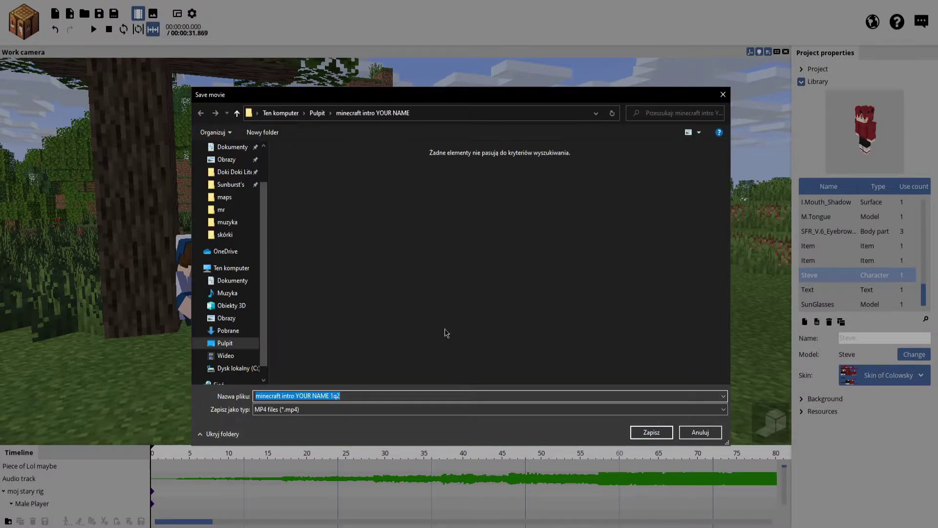
# Step: Export the movie to the desktop (Pulpit) under the file name "minecraft intro Colowsky"
pyautogui.click(231, 345)
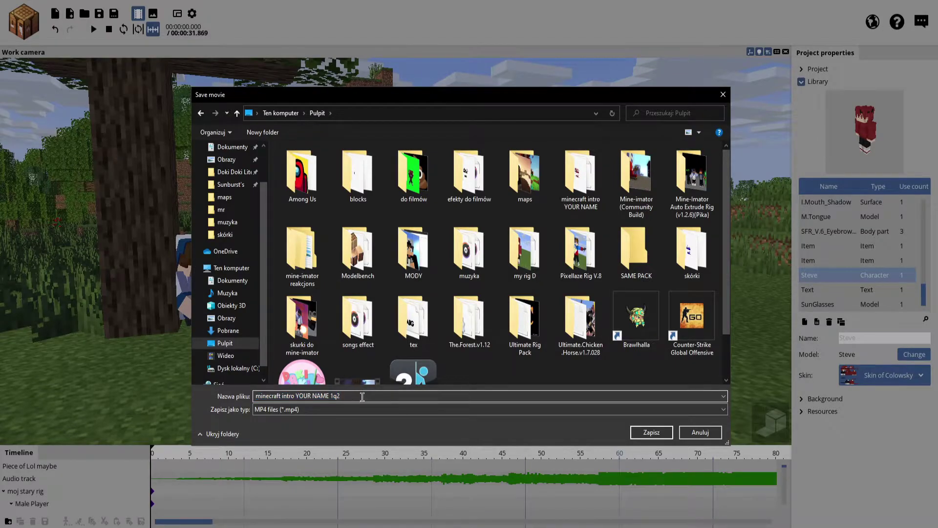
pyautogui.press('BackSpace')
pyautogui.press('BackSpace')
pyautogui.press('BackSpace')
pyautogui.press('BackSpace')
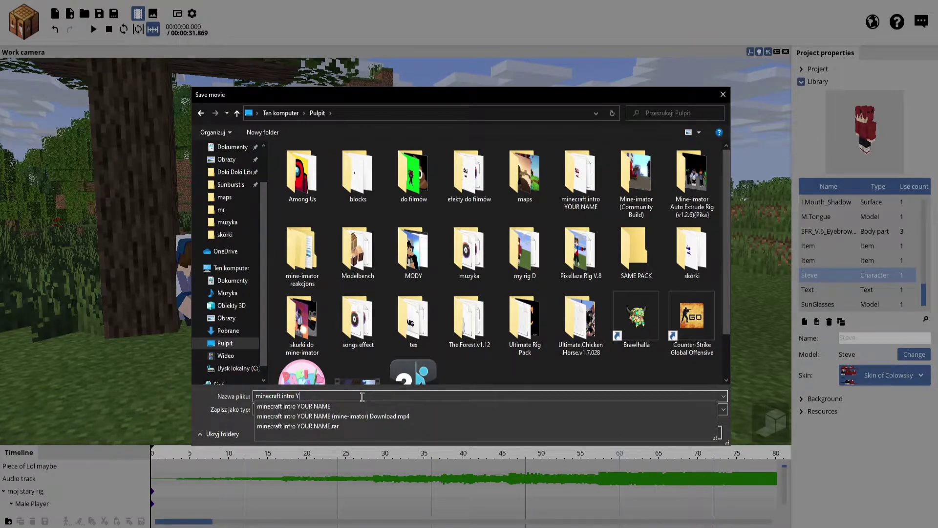
pyautogui.write('Colowsky')
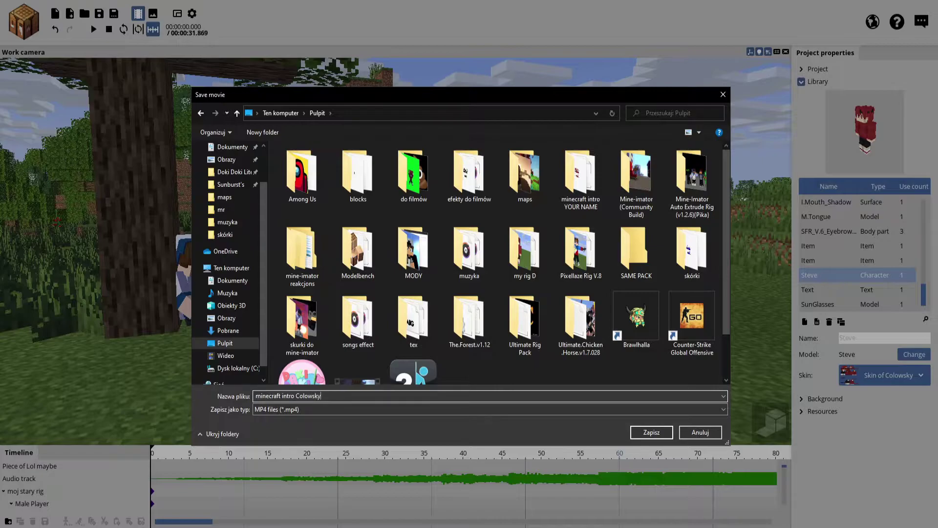
pyautogui.click(646, 432)
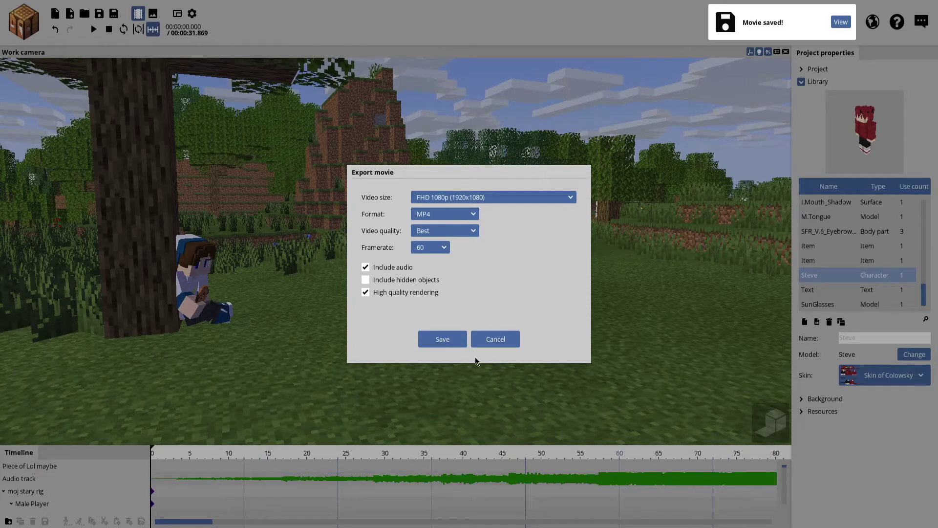
# Step: Close the export options and quit Mine-imator, saving the changes made in the project
pyautogui.click(493, 342)
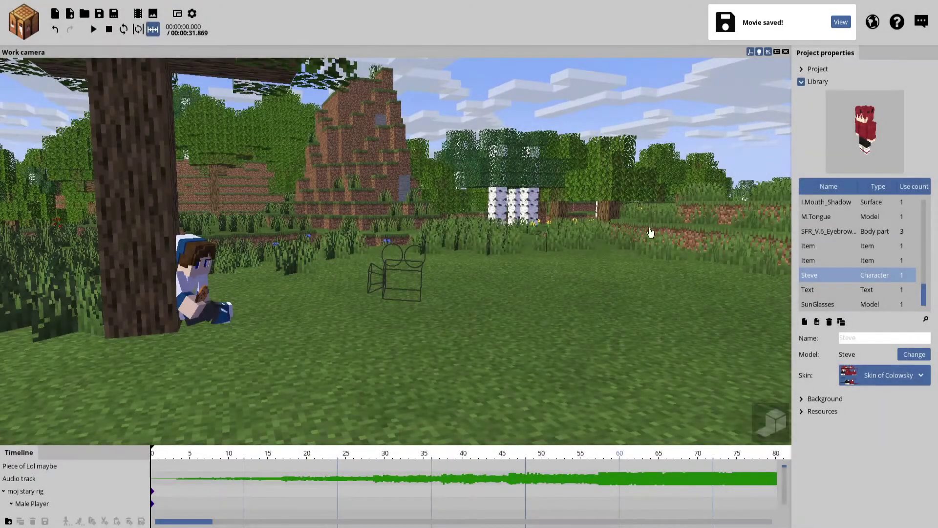
pyautogui.hotkey('alt', 'F4')
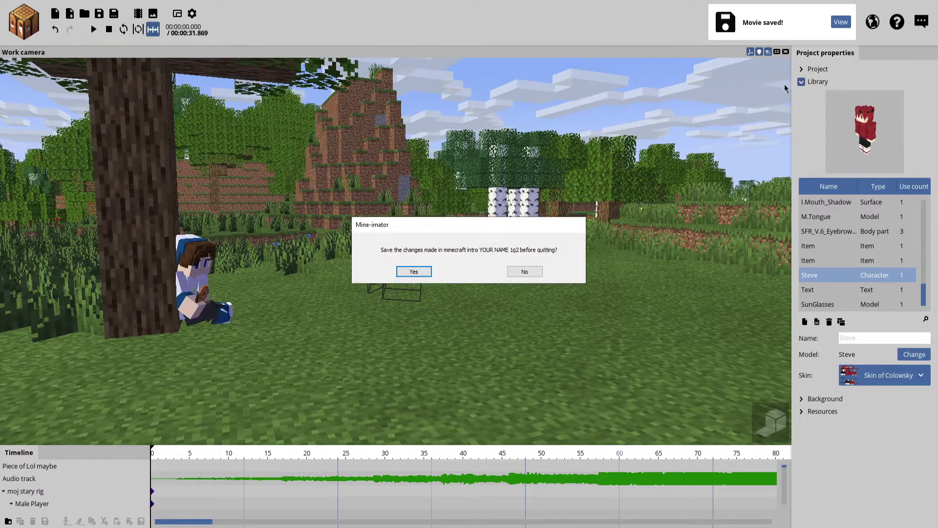
pyautogui.click(413, 272)
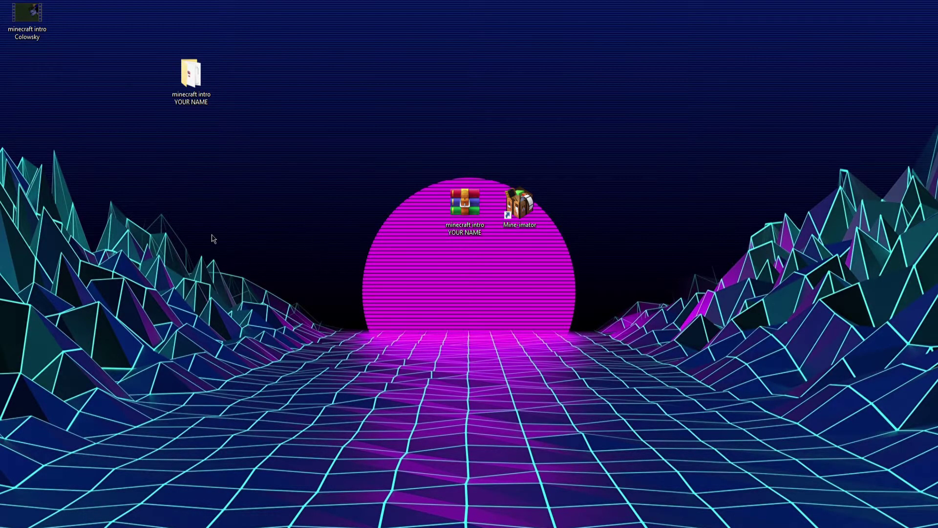
# Step: Move the "minecraft intro Colowsky" video on the desktop to the free area below the "minecraft intro YOUR NAME" folder and deselect it
pyautogui.moveTo(27, 14); pyautogui.dragTo(247, 212)
pyautogui.moveTo(329, 145); pyautogui.dragTo(163, 263)
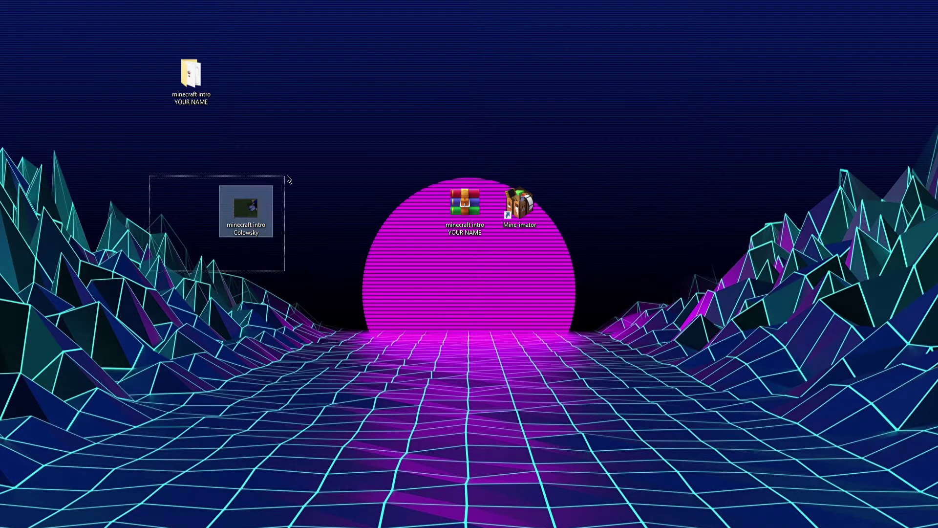
pyautogui.click(346, 145)
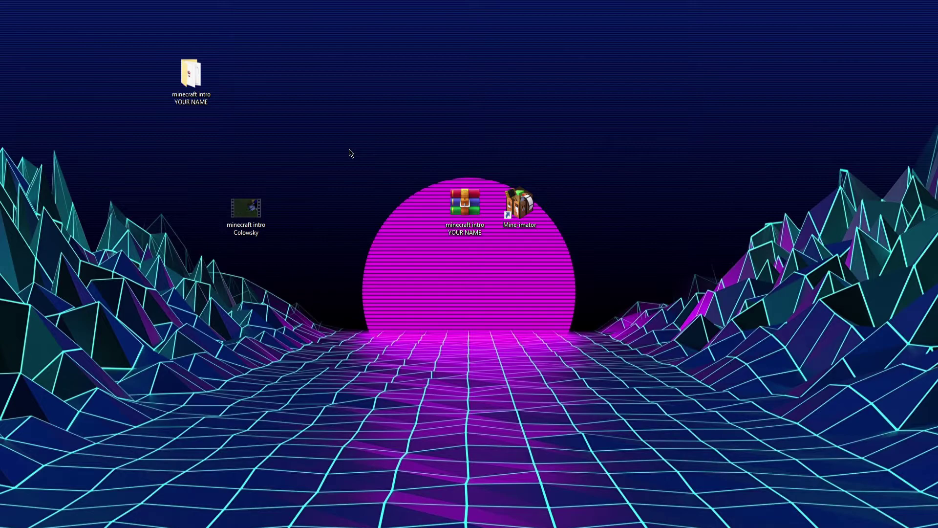